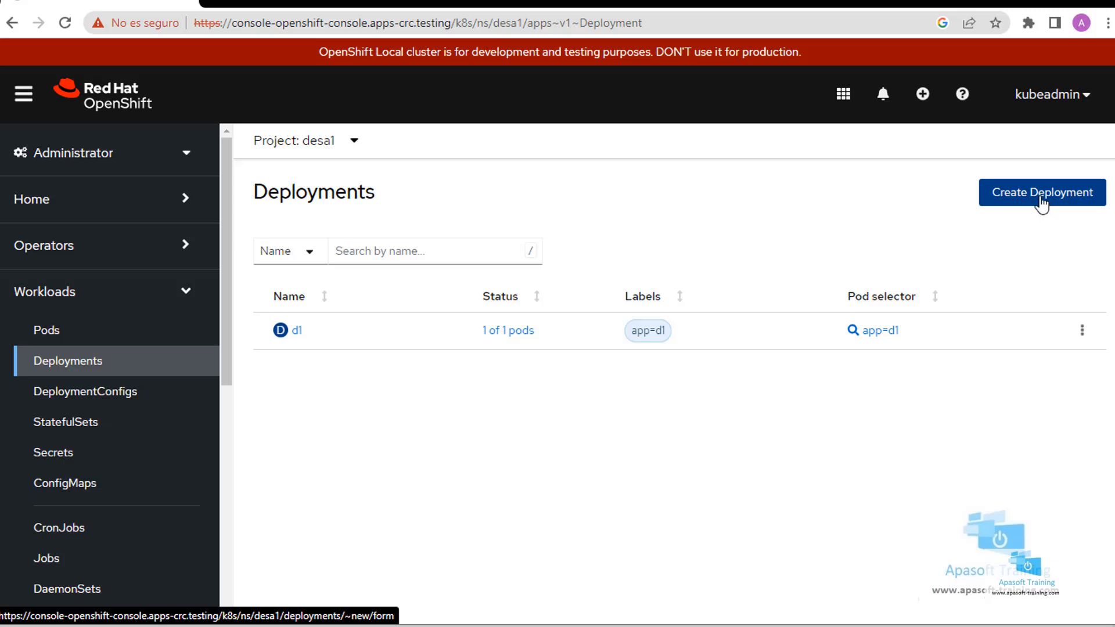
# Start a new deployment in the desa1 project using the form view and name it d2.
pyautogui.click(1040, 199)
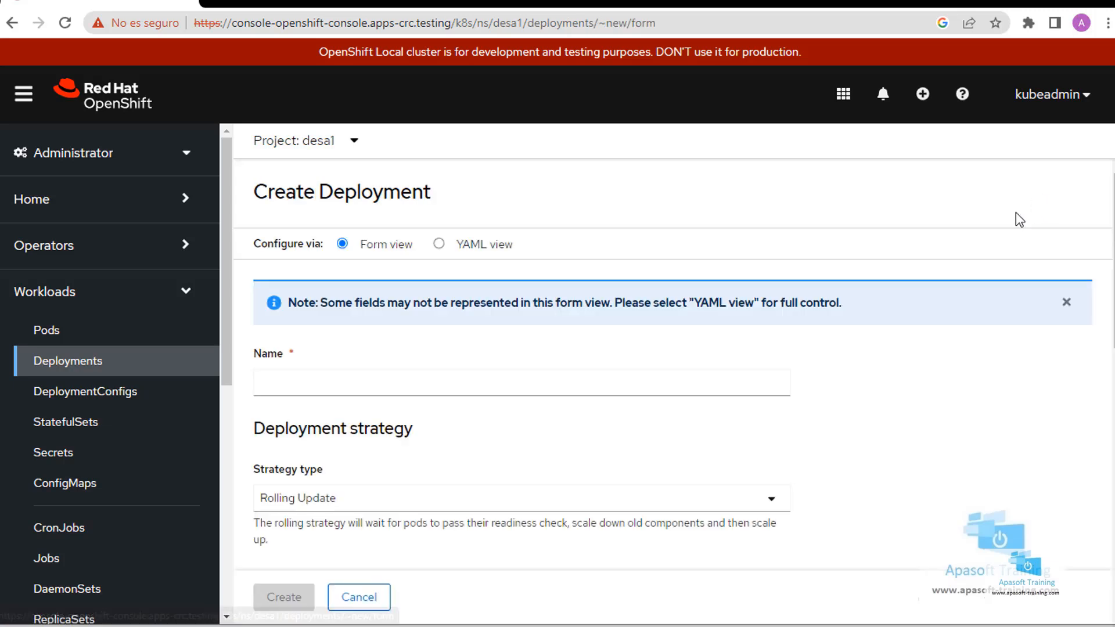
pyautogui.click(26, 97)
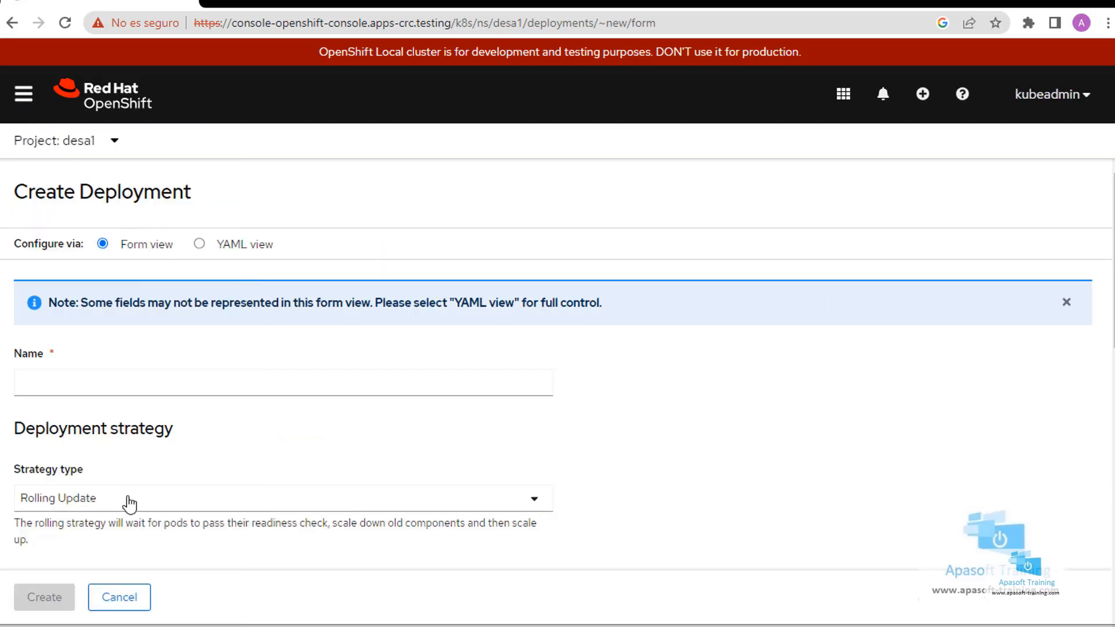
pyautogui.click(200, 246)
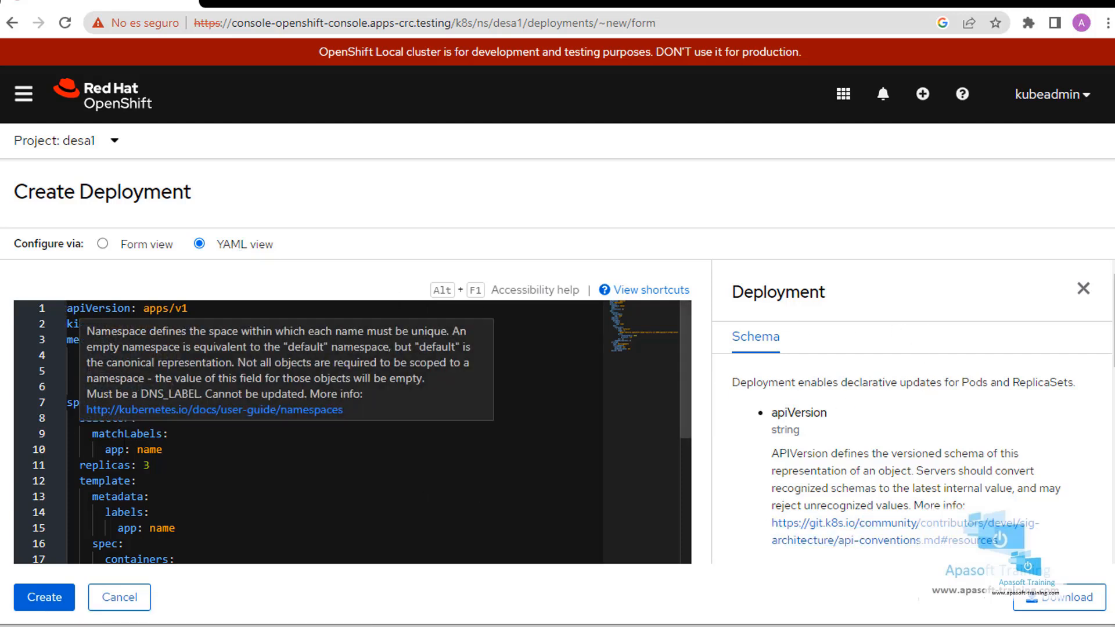
pyautogui.click(102, 244)
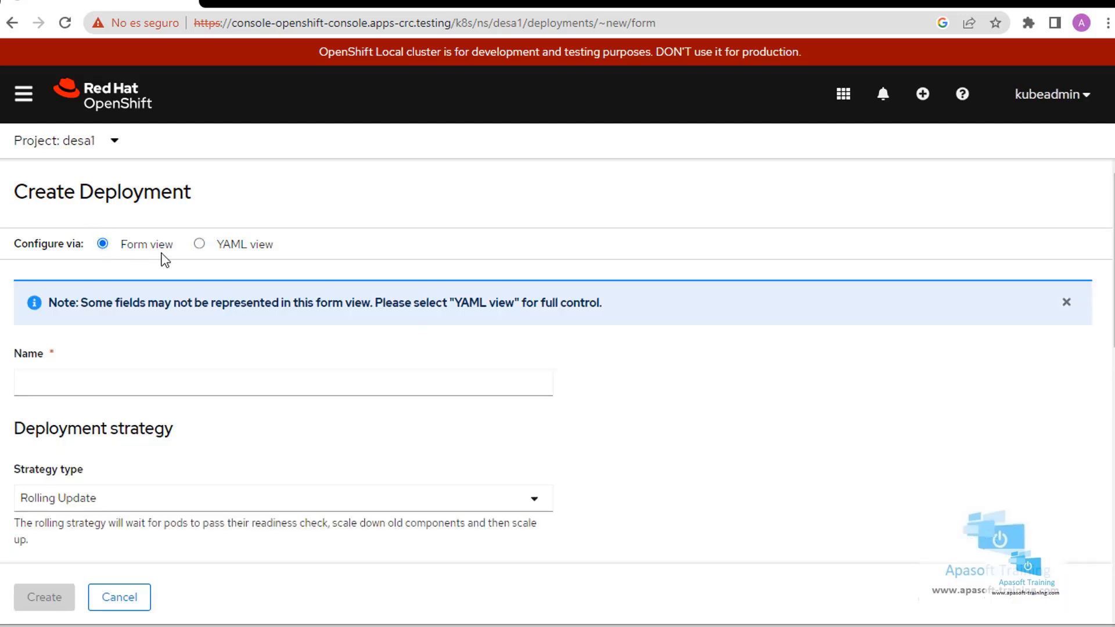
pyautogui.click(163, 378)
pyautogui.click(126, 384)
pyautogui.write('d2')
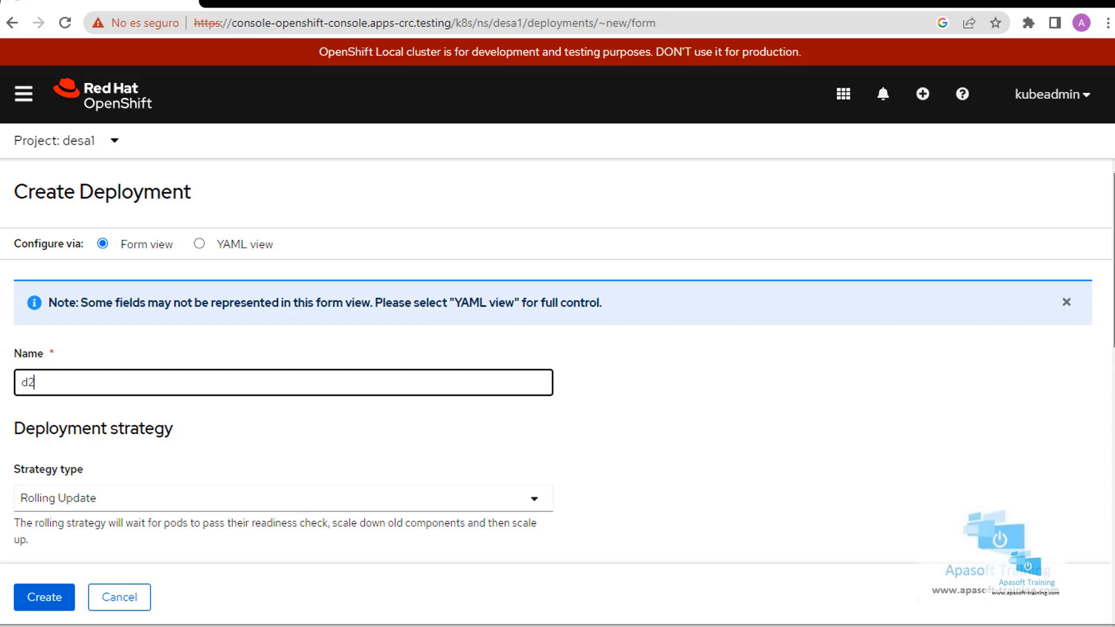
# Examine the available deployment strategy types and the maximum unavailable and surge pod settings.
pyautogui.scroll(-1, 126, 385)
pyautogui.scroll(-3, 558, 389)
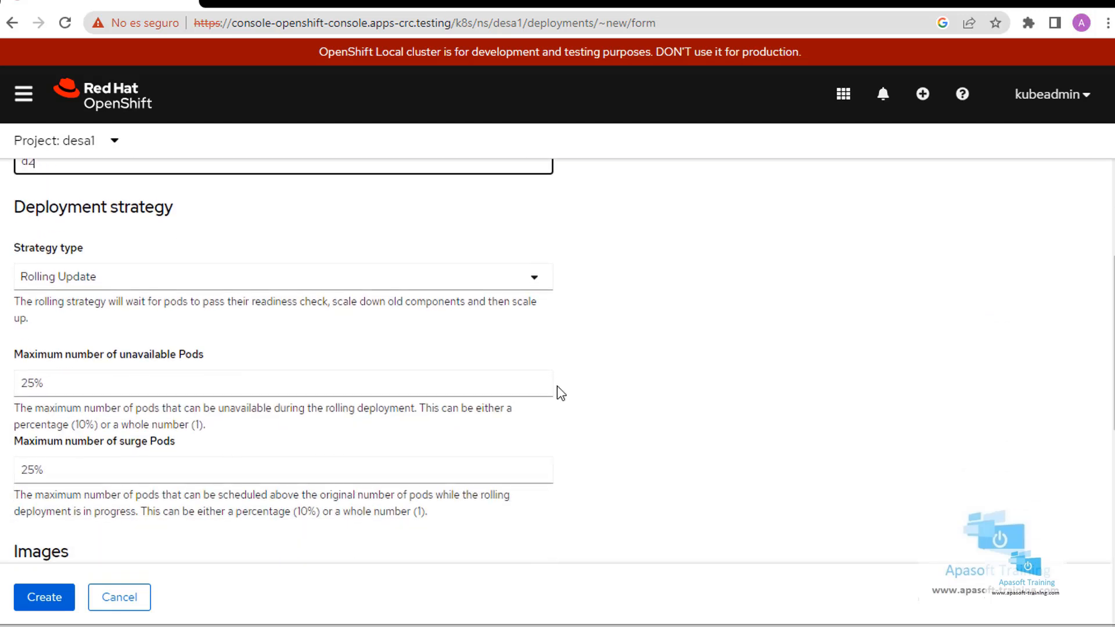
pyautogui.click(534, 283)
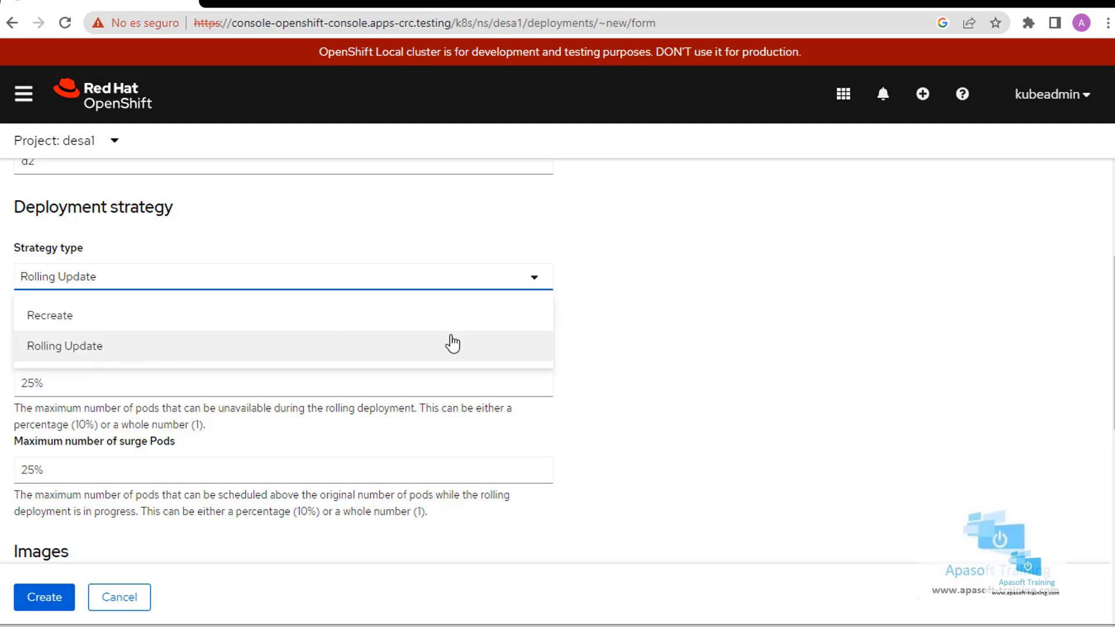
pyautogui.click(662, 334)
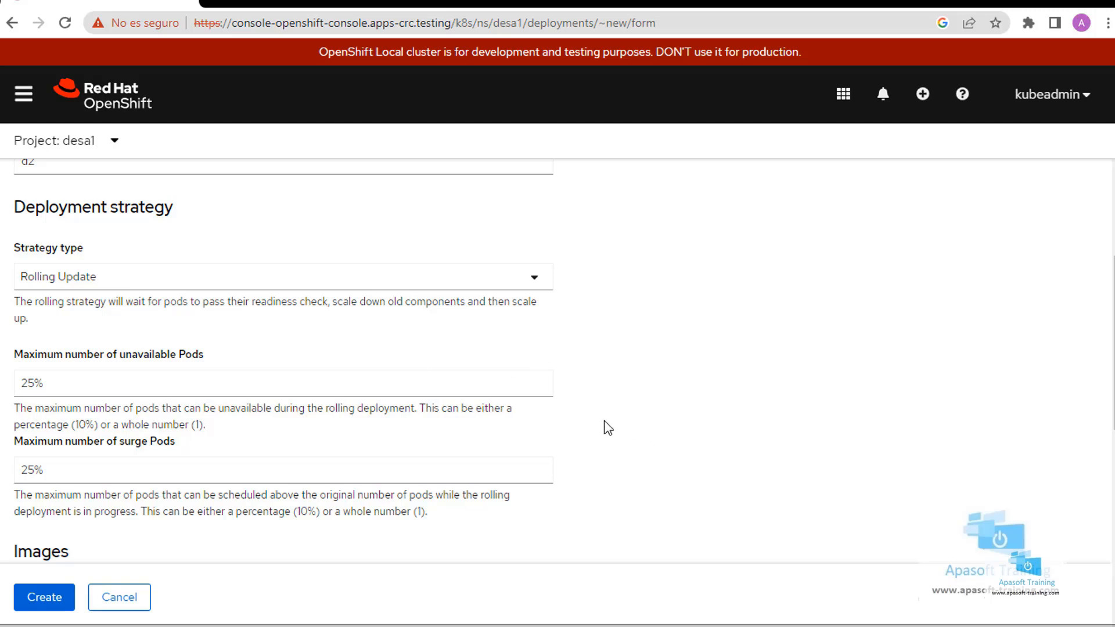
pyautogui.scroll(-1, 639, 420)
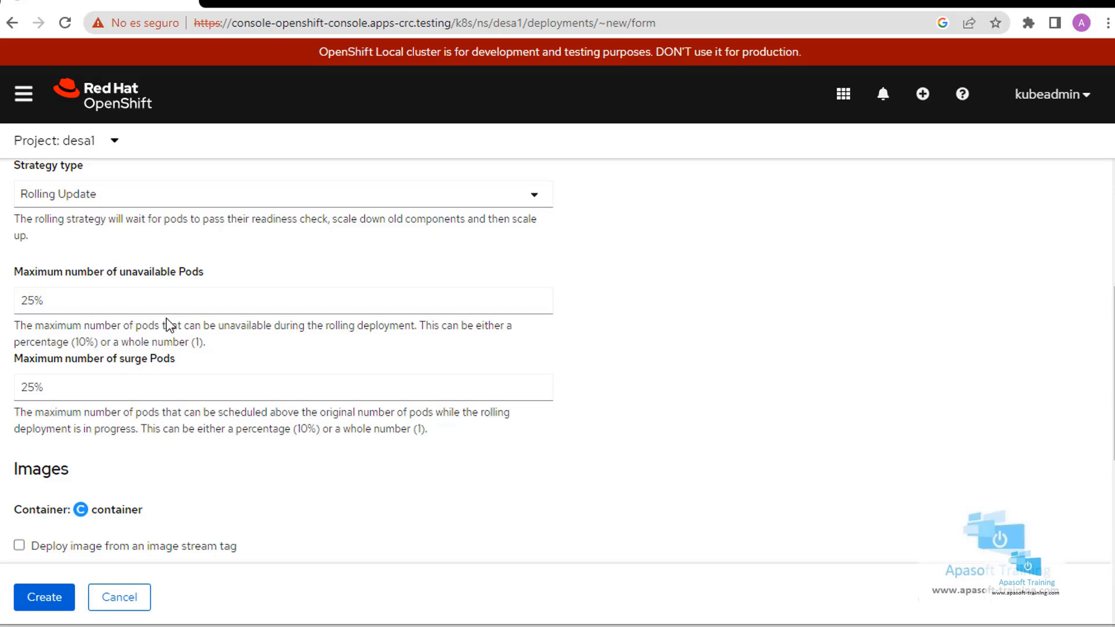
pyautogui.scroll(1, 167, 323)
pyautogui.scroll(-5, 165, 372)
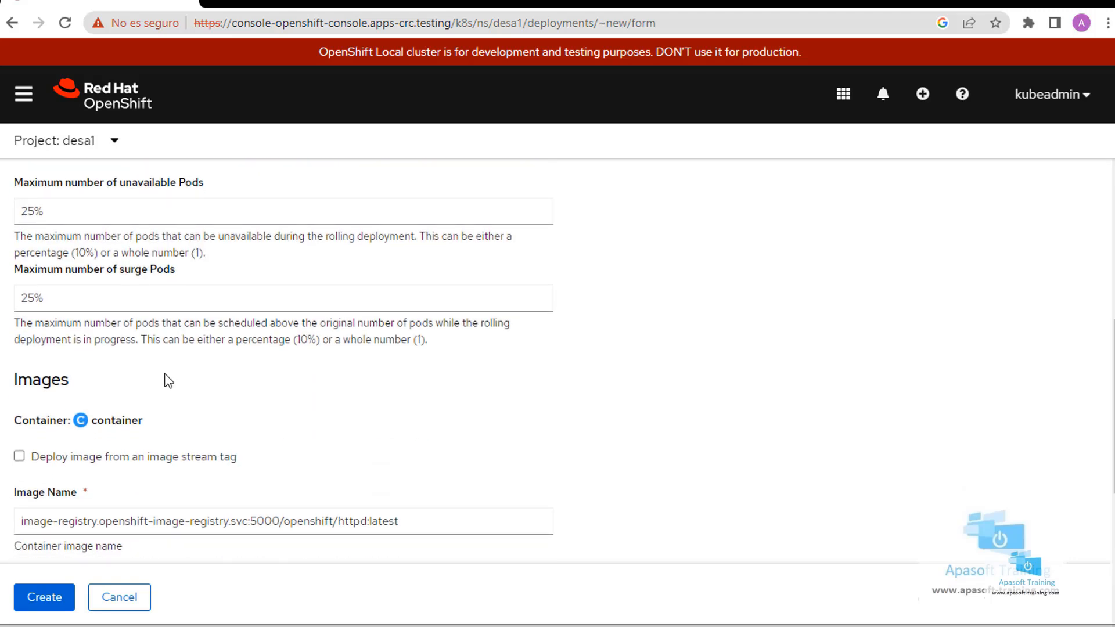
pyautogui.scroll(1, 170, 369)
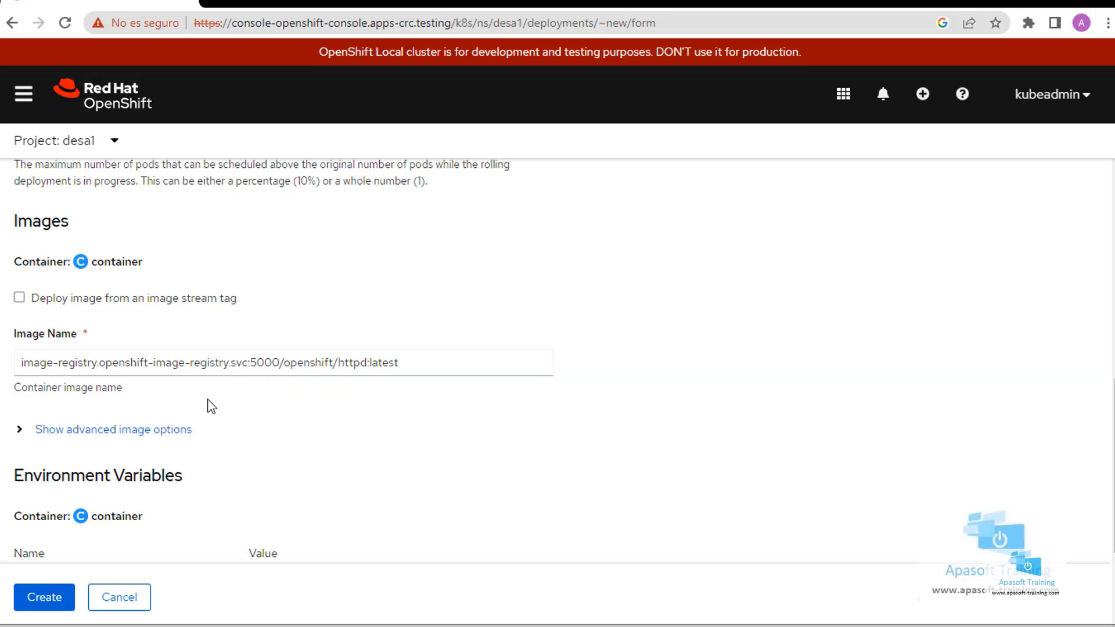
# Replace the default container image name with httpd.
pyautogui.click(45, 359)
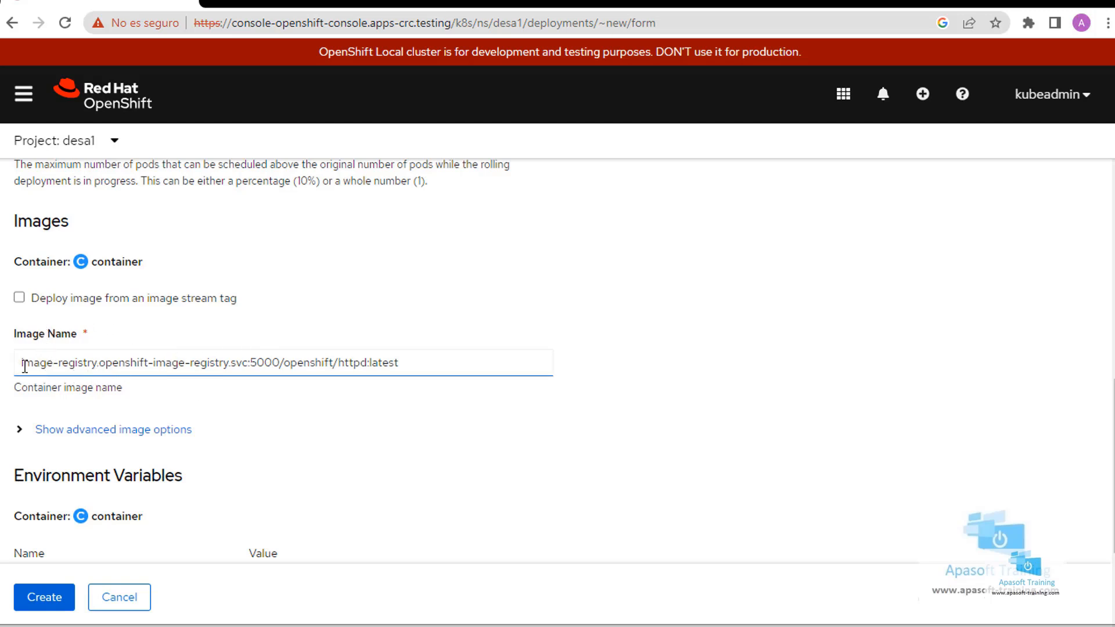
pyautogui.moveTo(21, 364); pyautogui.dragTo(422, 370)
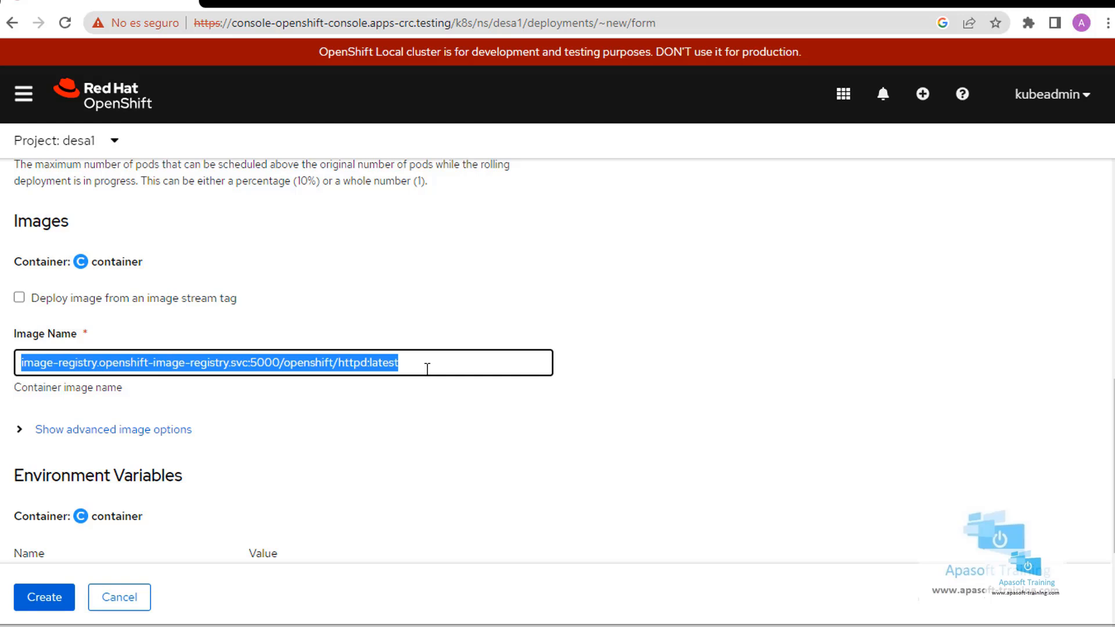
pyautogui.click(200, 362)
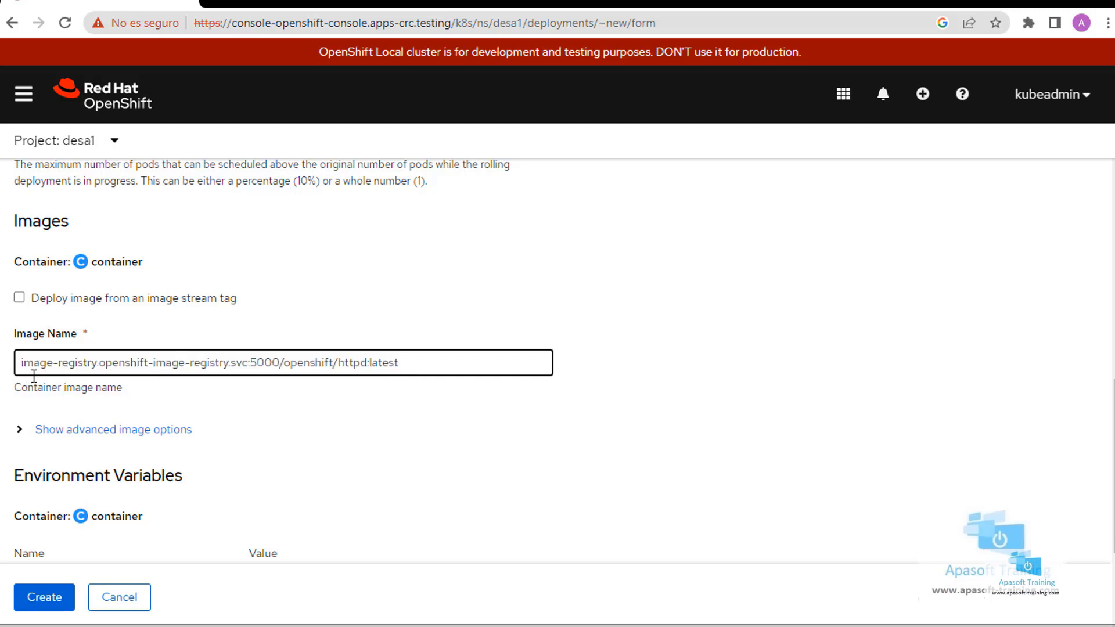
pyautogui.moveTo(19, 363); pyautogui.dragTo(91, 364)
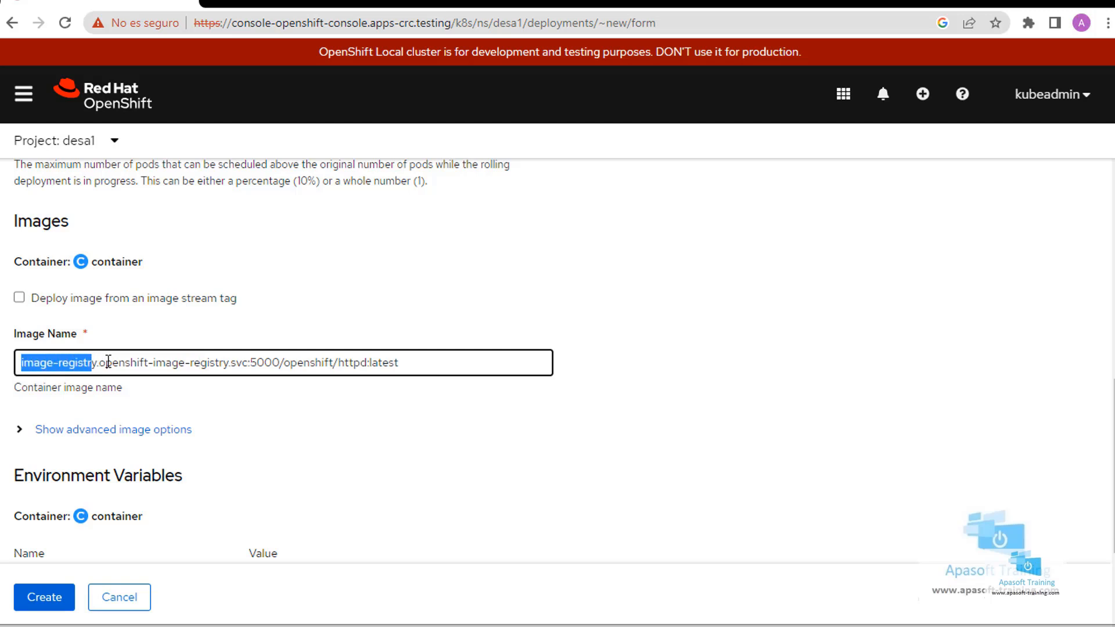
pyautogui.moveTo(231, 363); pyautogui.dragTo(445, 370)
pyautogui.click(256, 362)
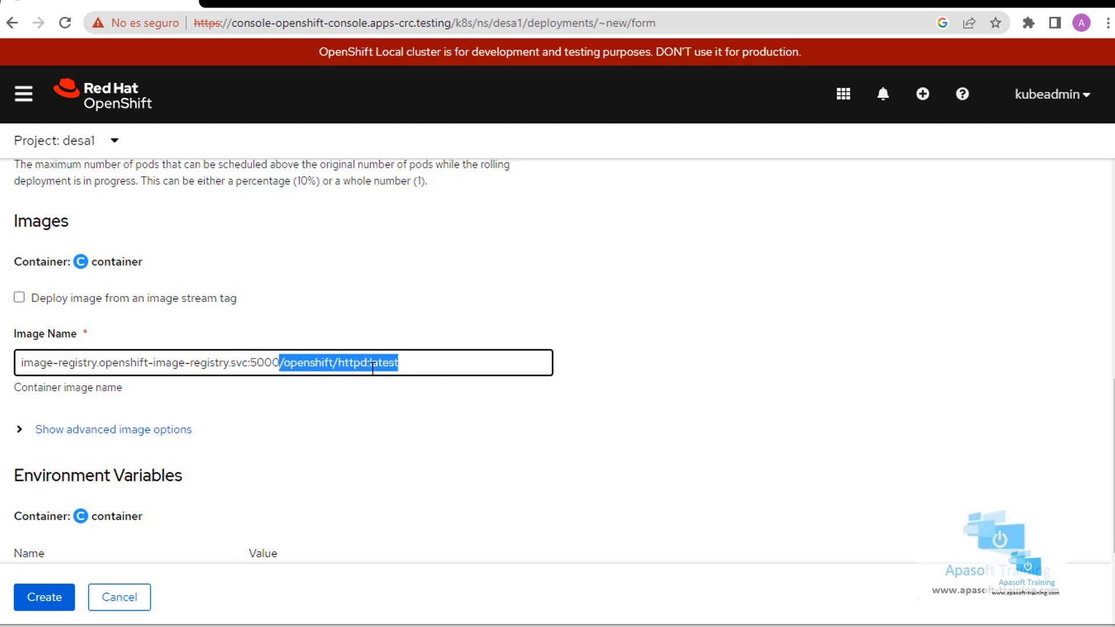
pyautogui.click(349, 369)
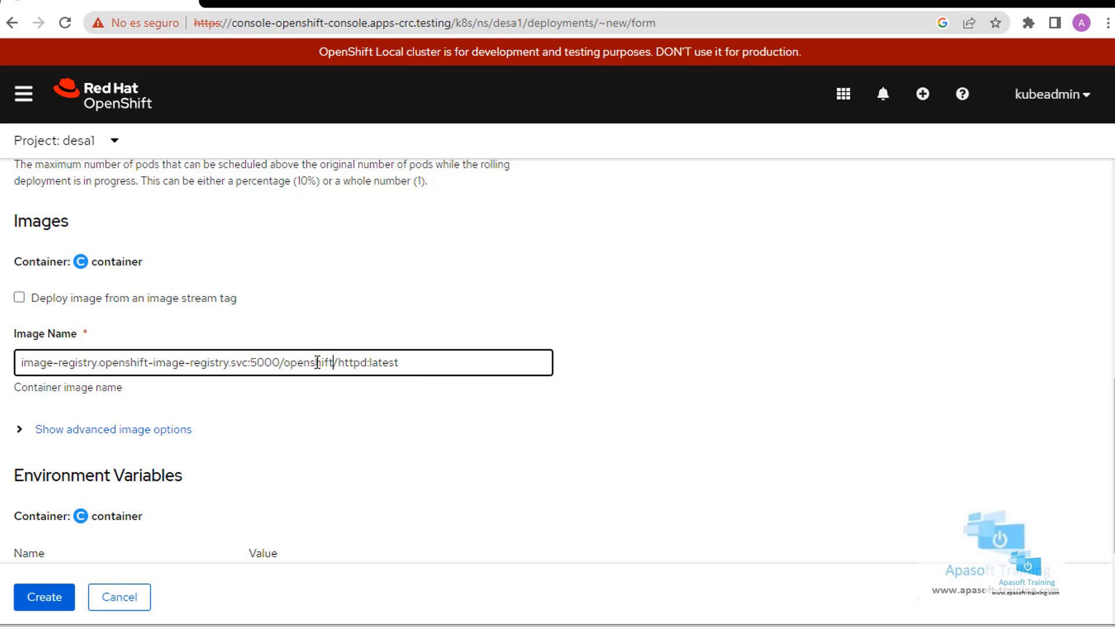
pyautogui.tripleClick(140, 363)
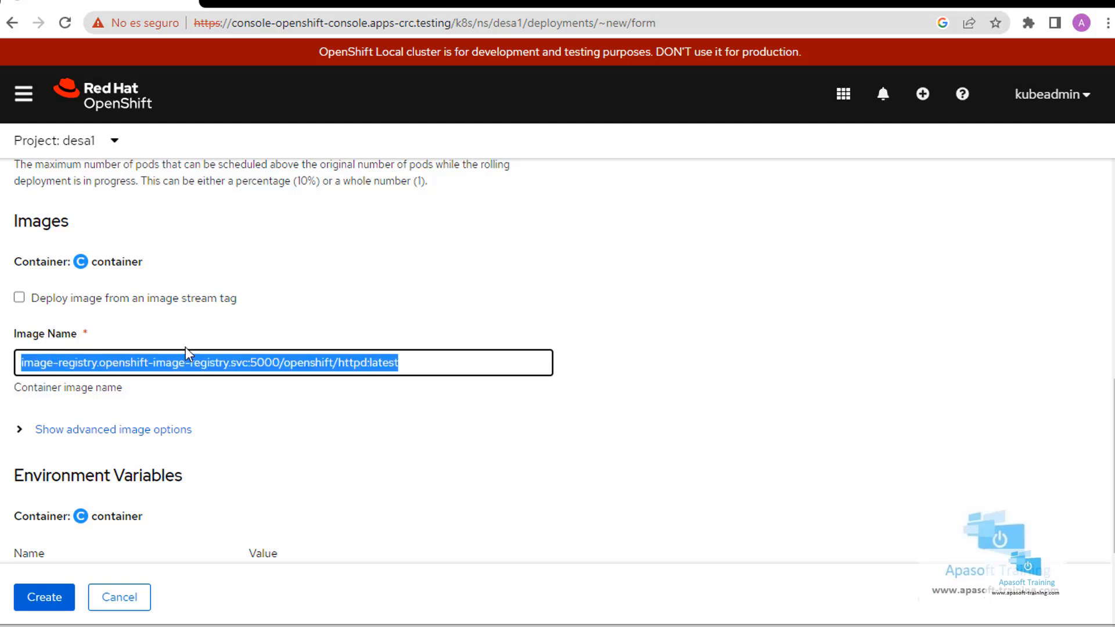
pyautogui.write('http')
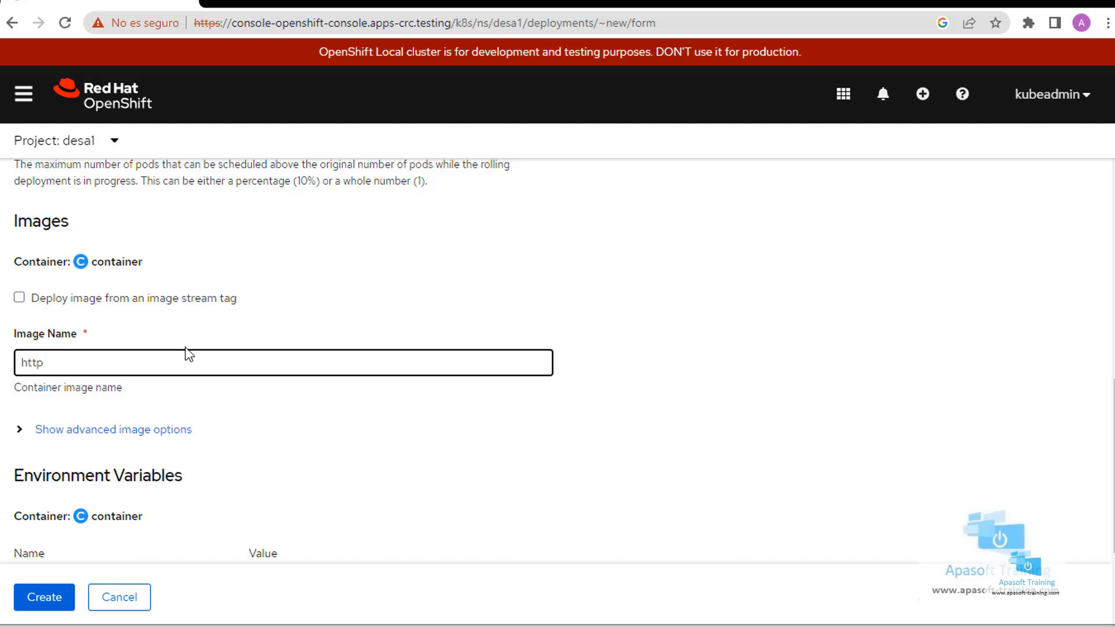
pyautogui.click(66, 389)
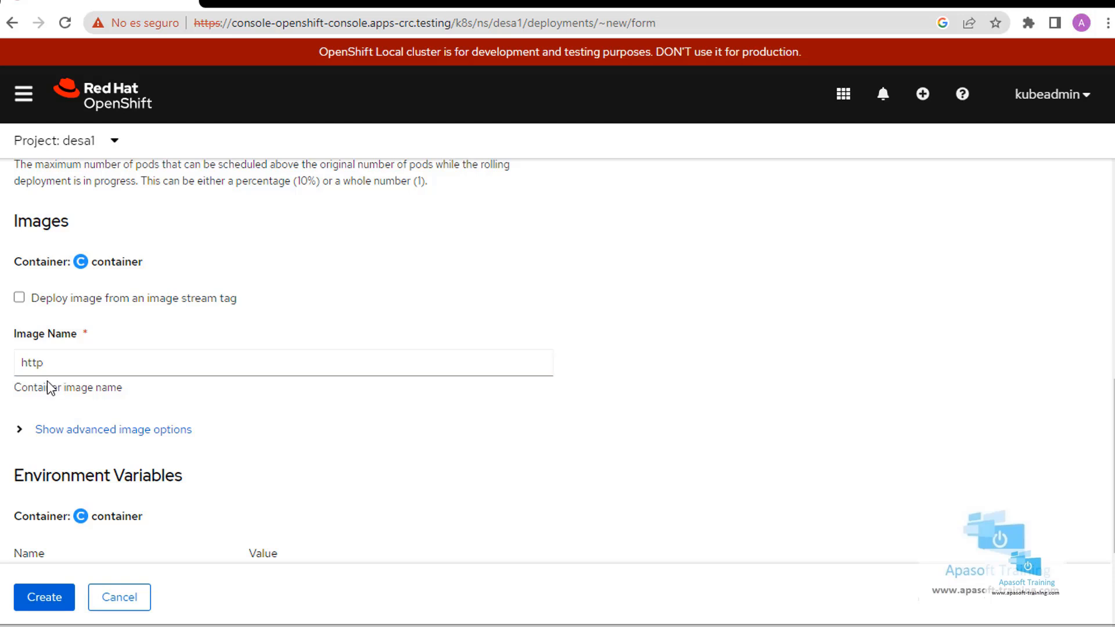
pyautogui.click(84, 368)
pyautogui.write('d')
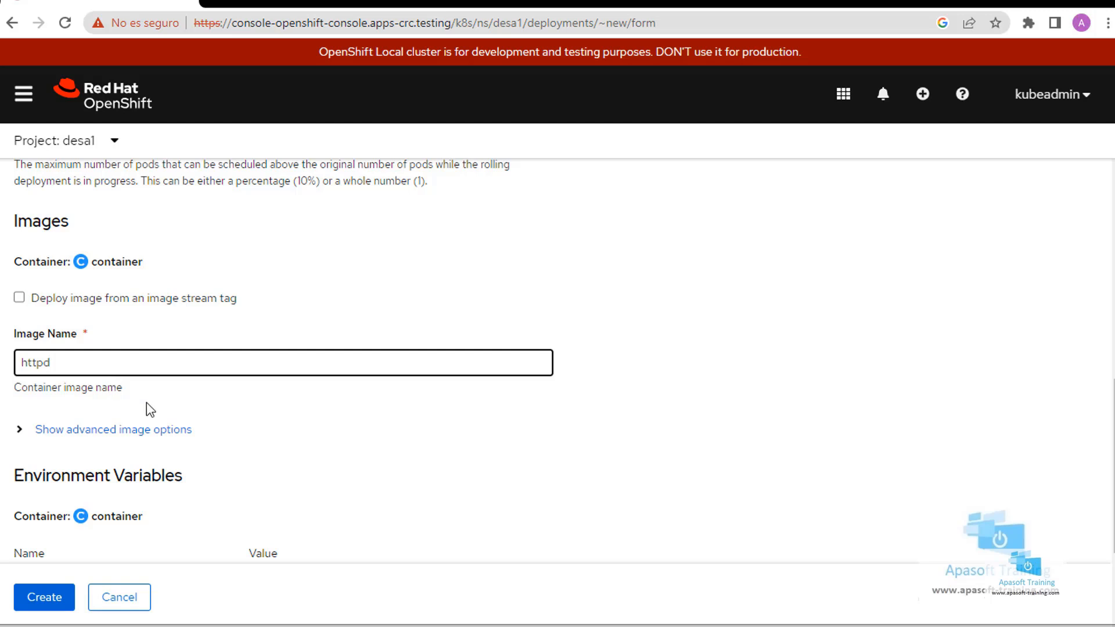
# Inspect the pull secret choices in the advanced image options and the environment variable fields.
pyautogui.scroll(-3, 145, 410)
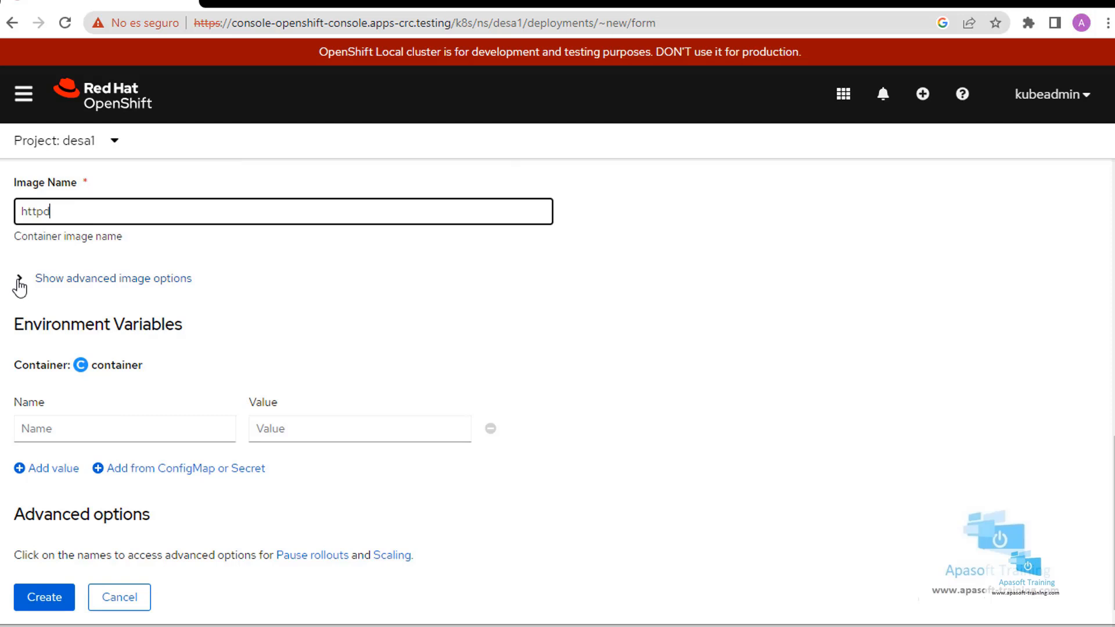
pyautogui.click(18, 282)
pyautogui.click(134, 348)
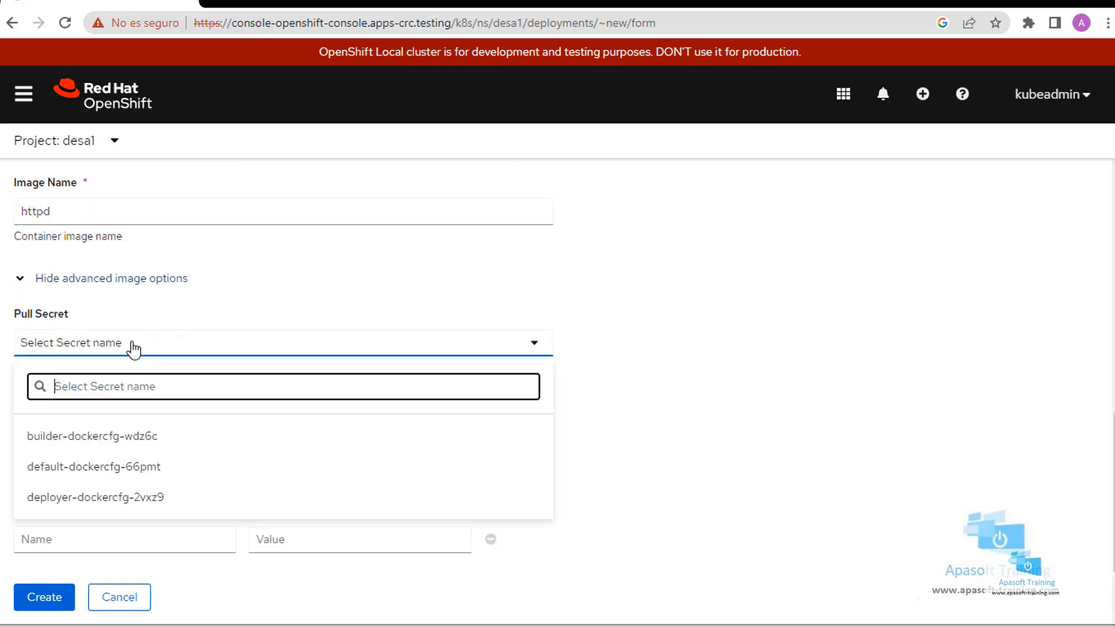
pyautogui.click(134, 348)
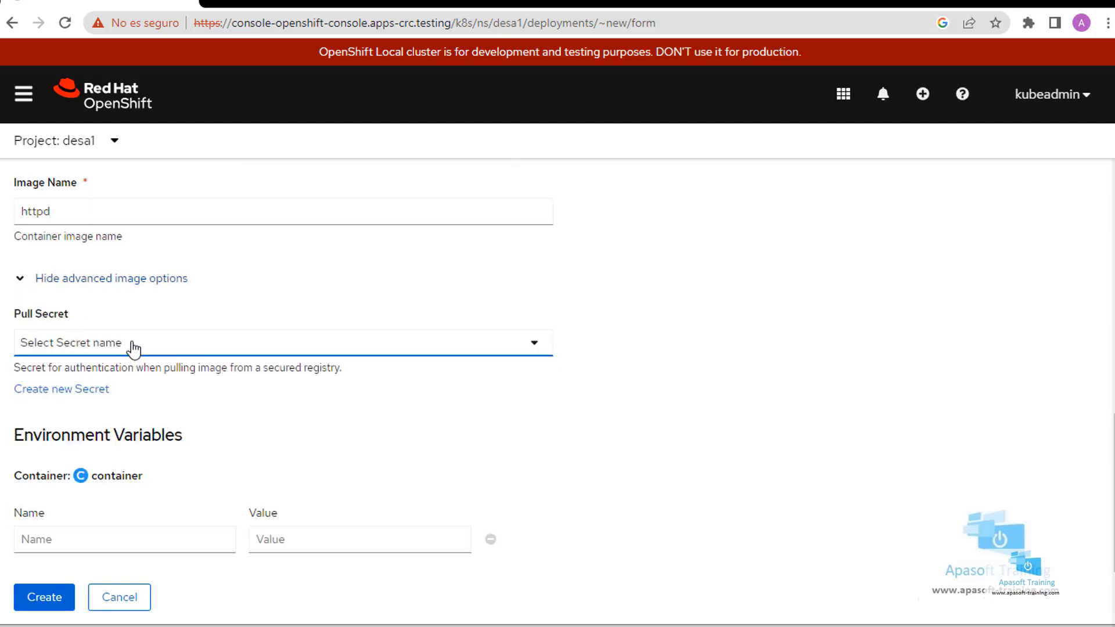
pyautogui.click(17, 289)
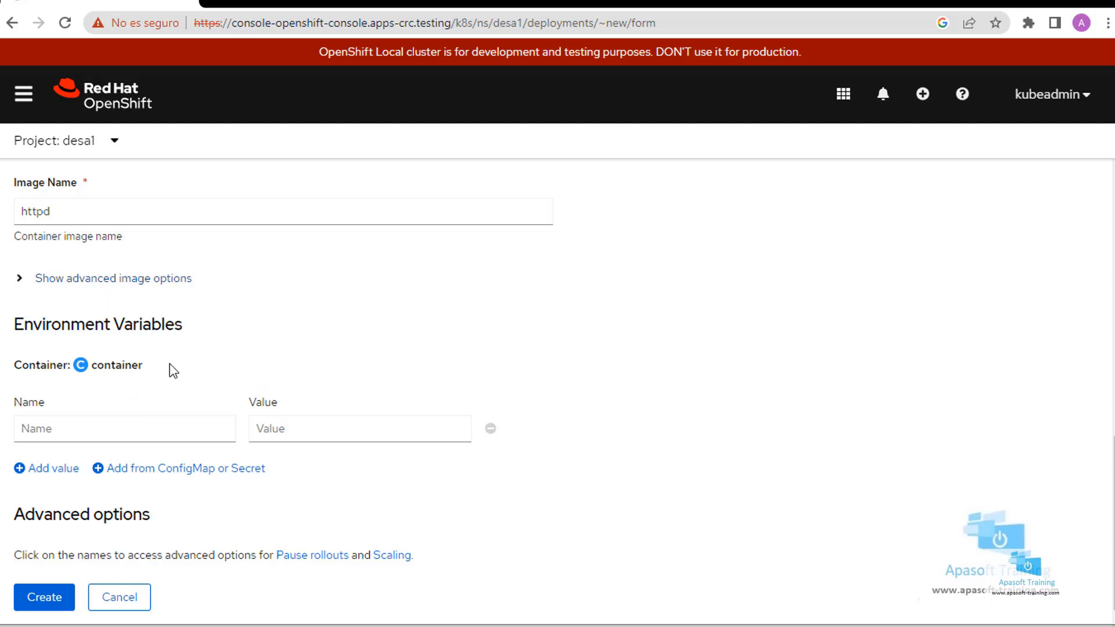
pyautogui.click(81, 433)
# Set the deployment's scaling to 1 replica and show the pause rollouts option.
pyautogui.click(392, 556)
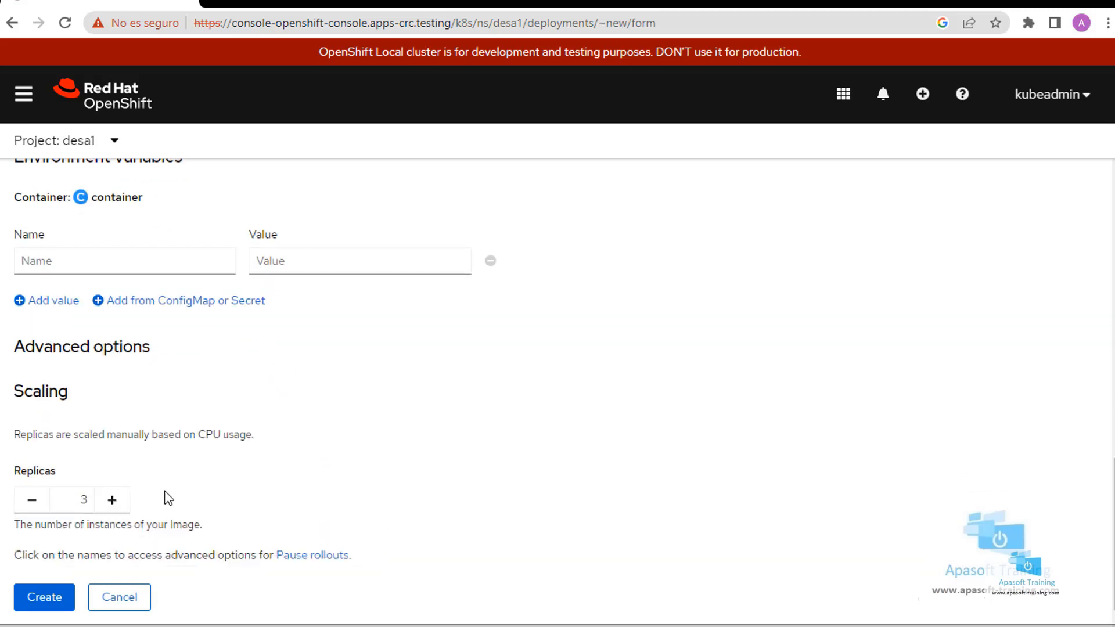
pyautogui.scroll(10, 175, 483)
pyautogui.scroll(-10, 180, 480)
pyautogui.click(111, 503)
pyautogui.click(308, 556)
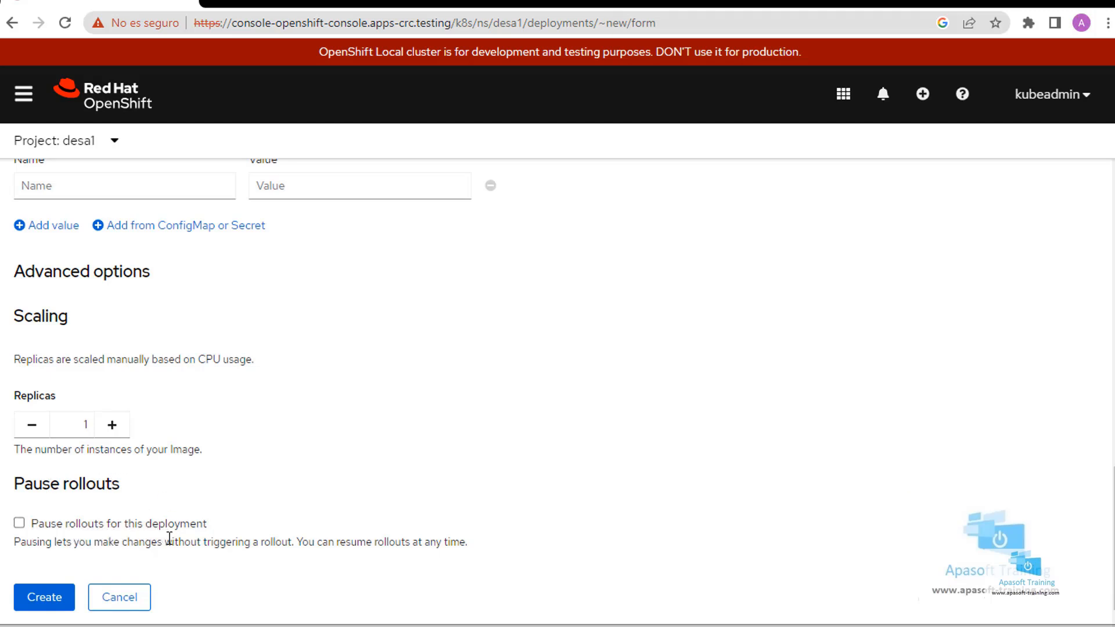
# Check the completed form and create the d2 deployment.
pyautogui.scroll(10, 169, 535)
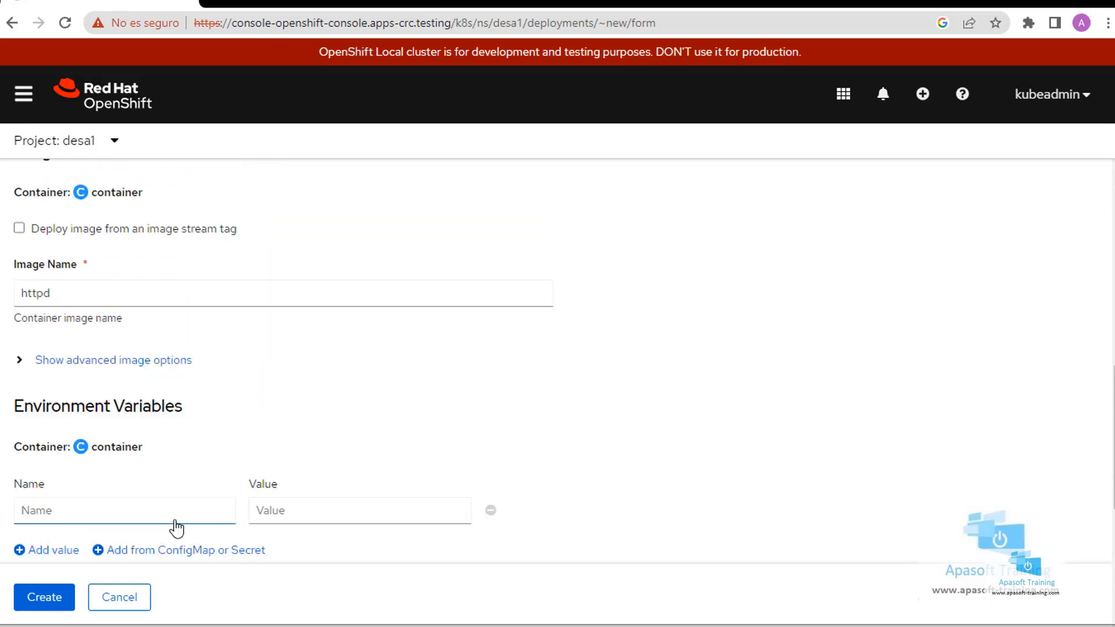
pyautogui.scroll(-10, 175, 519)
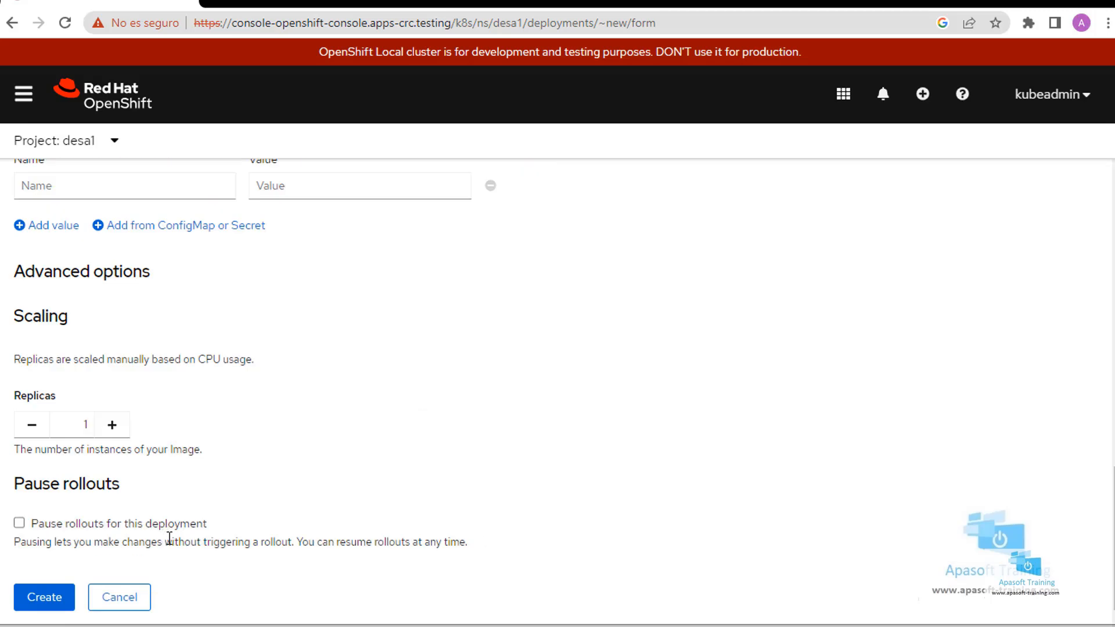
pyautogui.scroll(10, 169, 537)
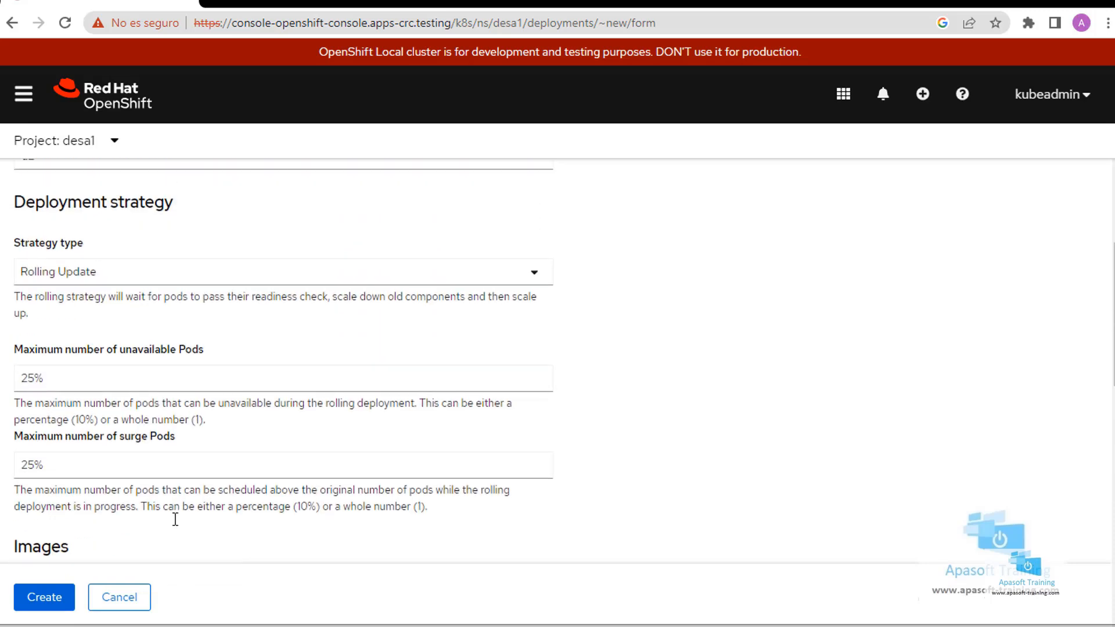
pyautogui.scroll(5, 174, 519)
pyautogui.click(26, 606)
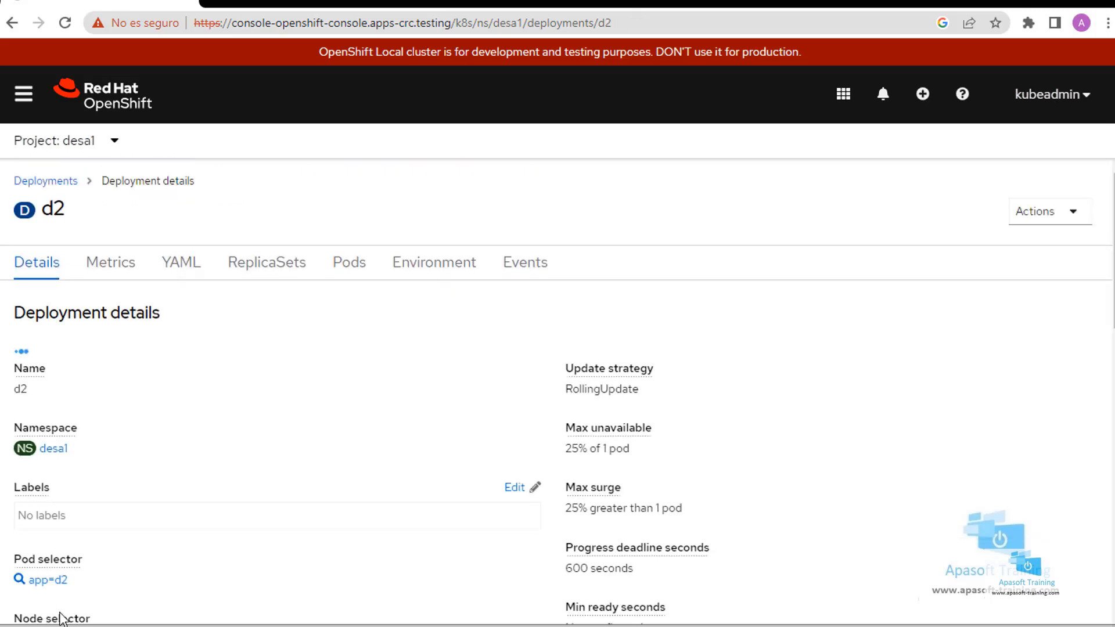
# View the YAML definition, ReplicaSets and pods of the d2 deployment.
pyautogui.moveTo(78, 368)
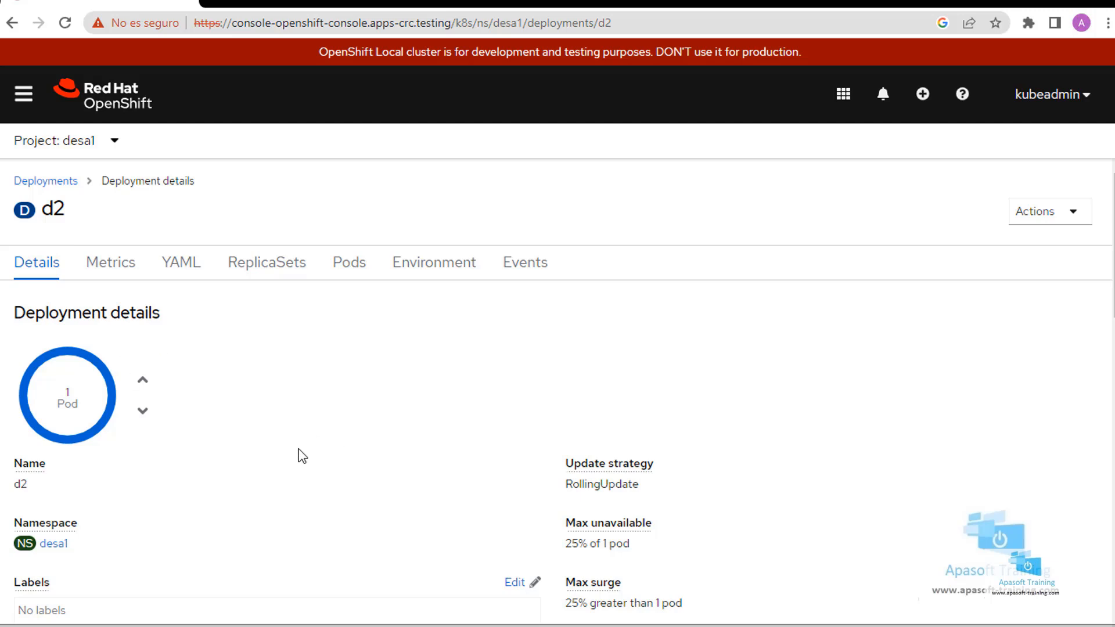
pyautogui.click(174, 272)
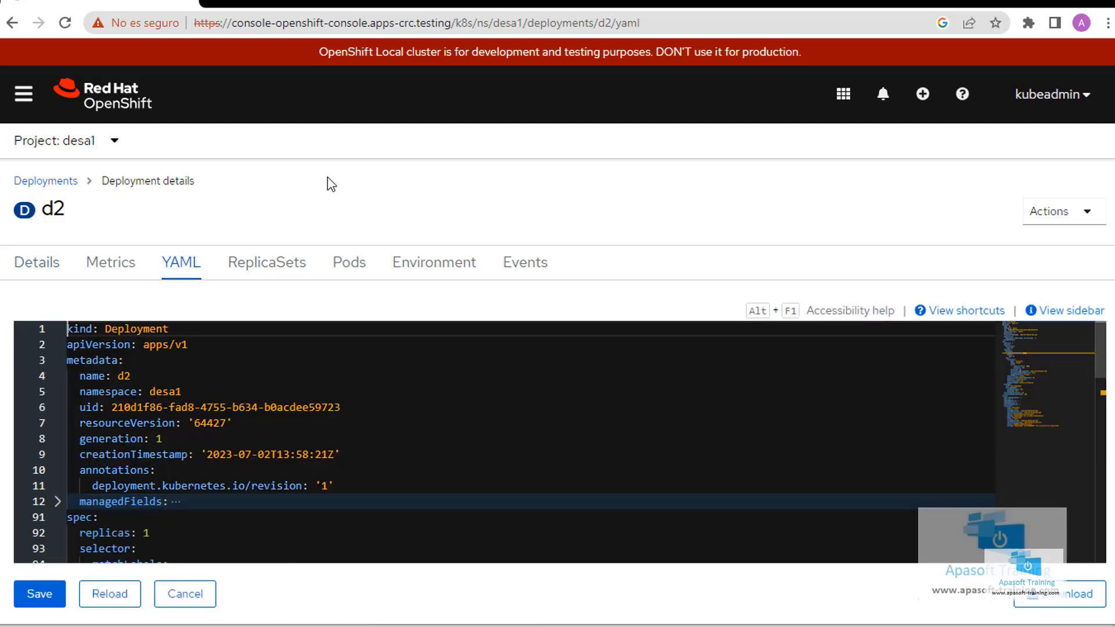
pyautogui.click(289, 271)
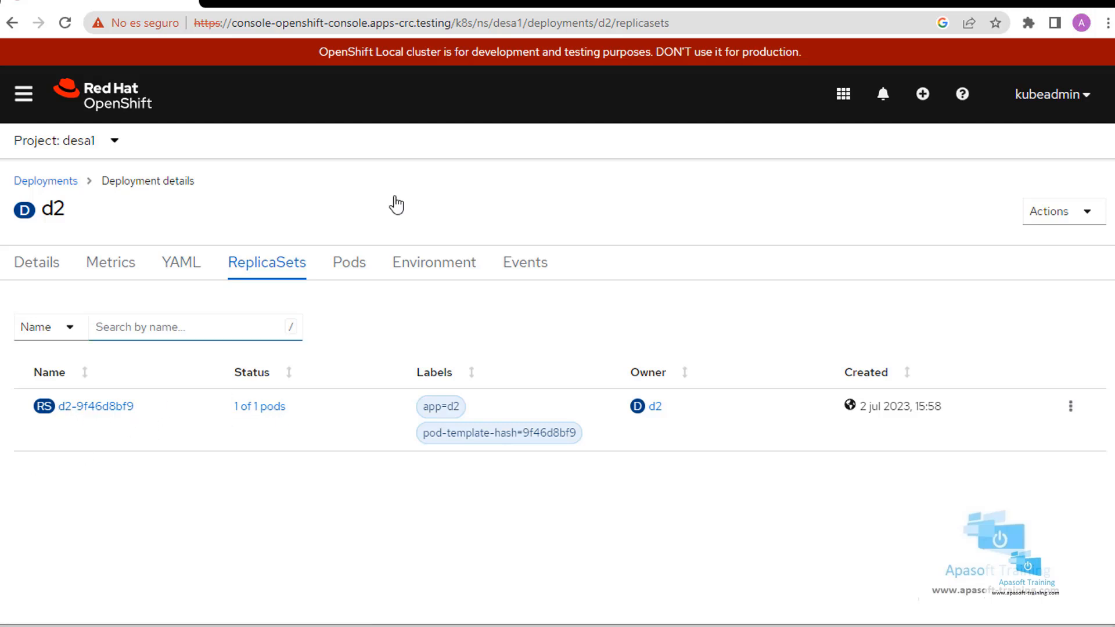
pyautogui.click(348, 272)
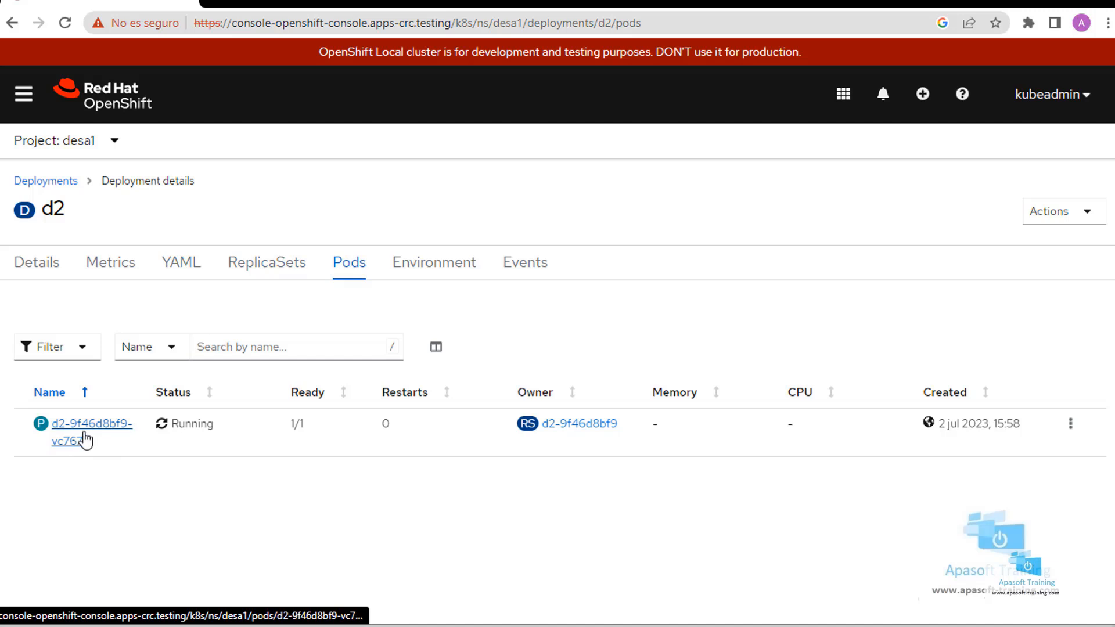
# View the environment variables, the events and the available actions of the d2 deployment.
pyautogui.click(448, 273)
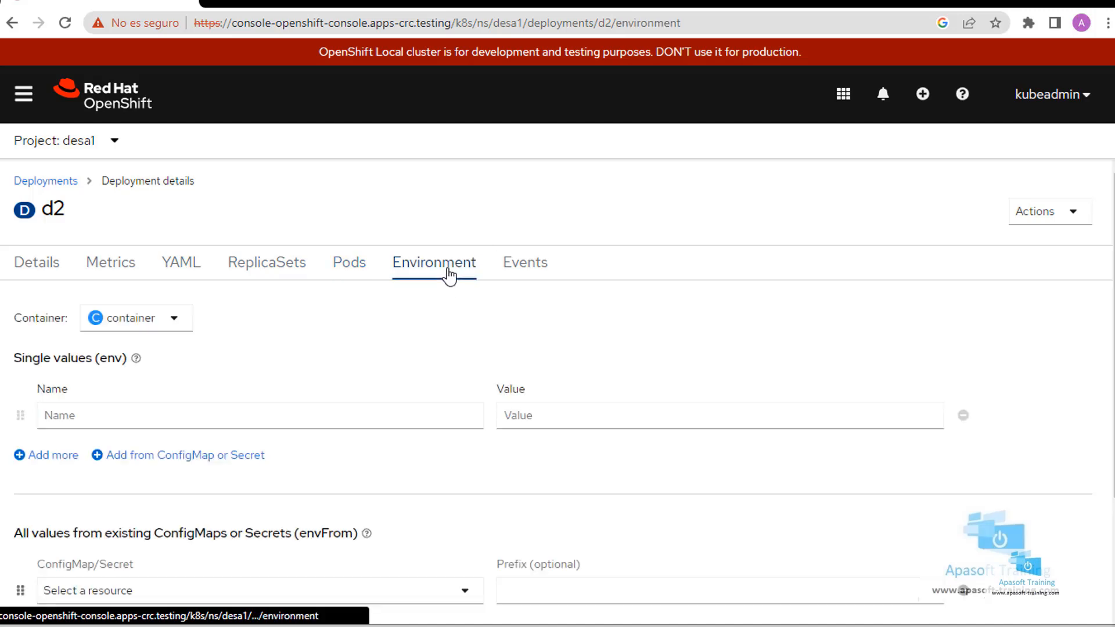
pyautogui.click(530, 269)
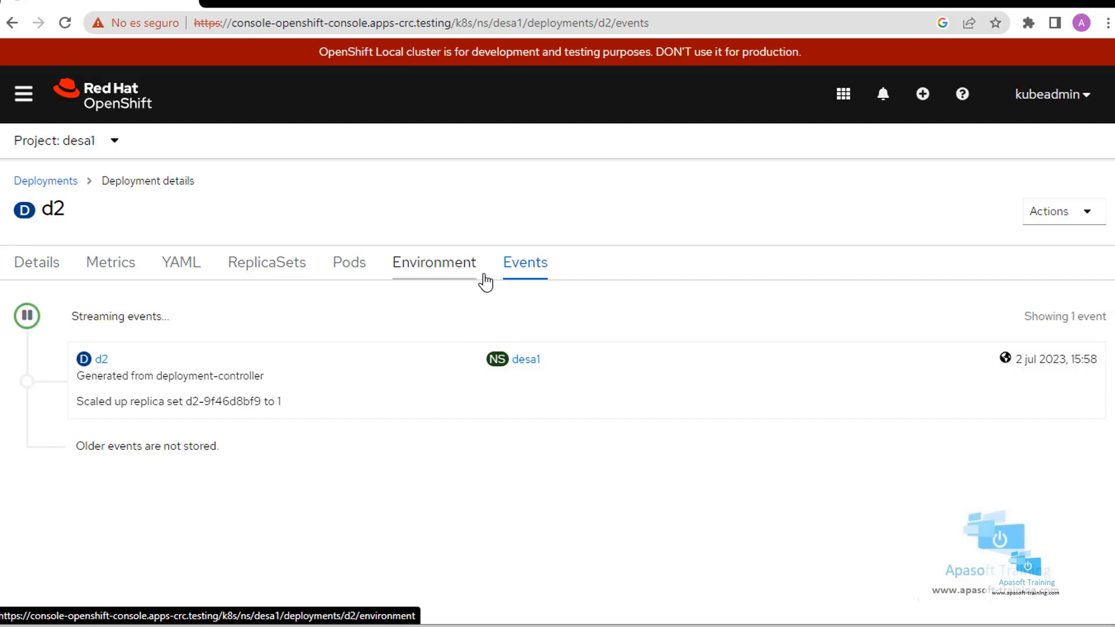
pyautogui.click(1084, 216)
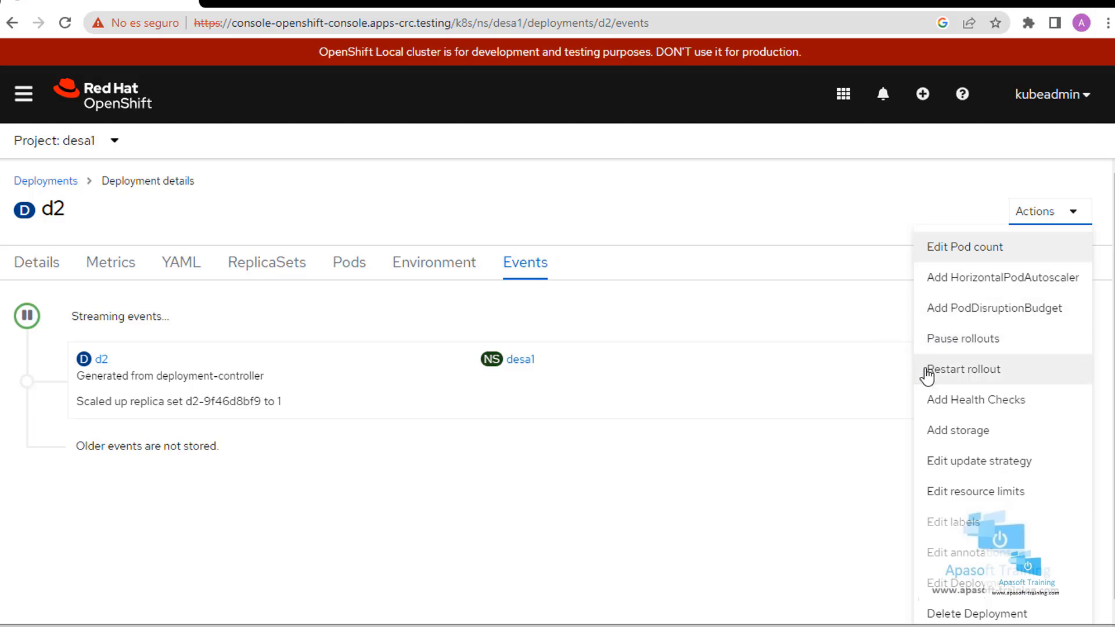
pyautogui.click(560, 518)
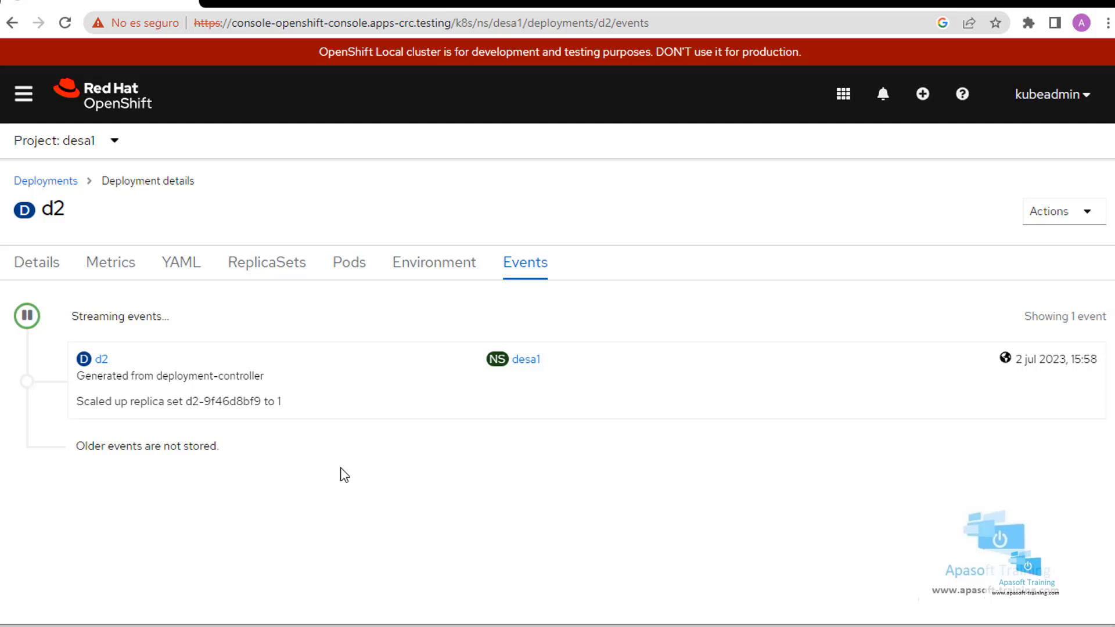
# Switch to the Developer perspective, show the desa1 project's topology without the d1 details, and shift the d1 deployment slightly up and left.
pyautogui.click(23, 96)
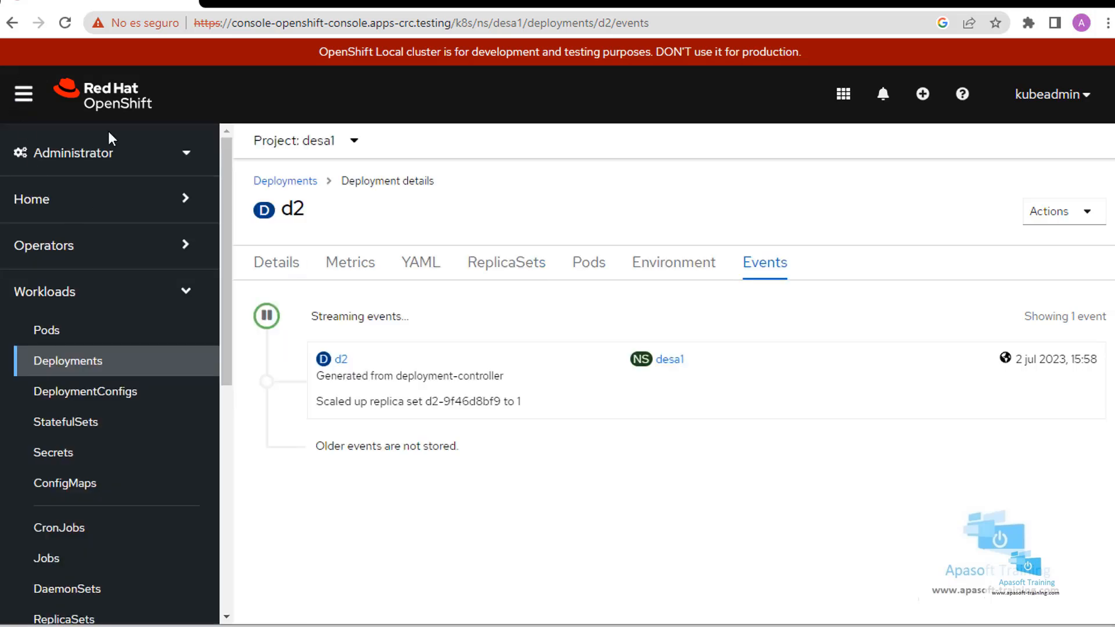
pyautogui.click(102, 165)
pyautogui.click(82, 237)
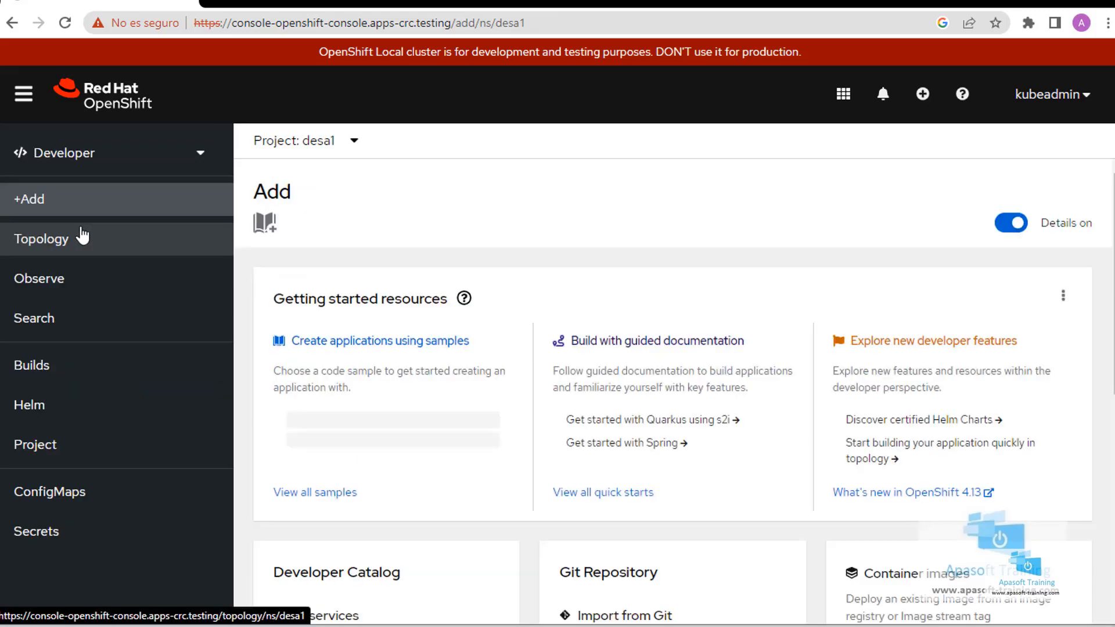
pyautogui.click(66, 246)
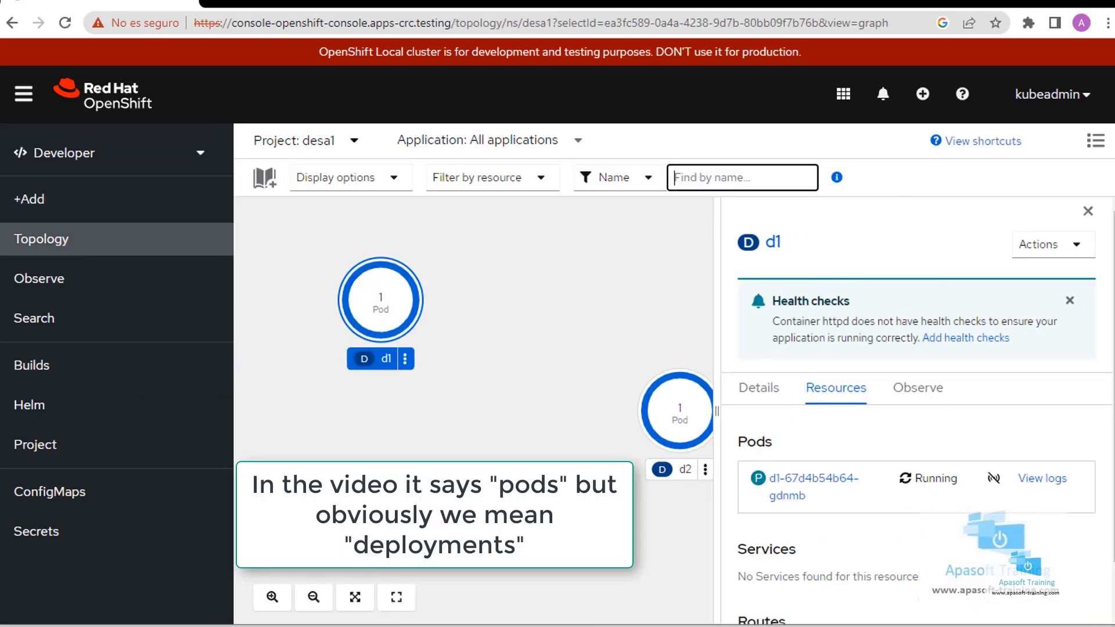
pyautogui.click(1088, 212)
pyautogui.moveTo(391, 318); pyautogui.dragTo(360, 303)
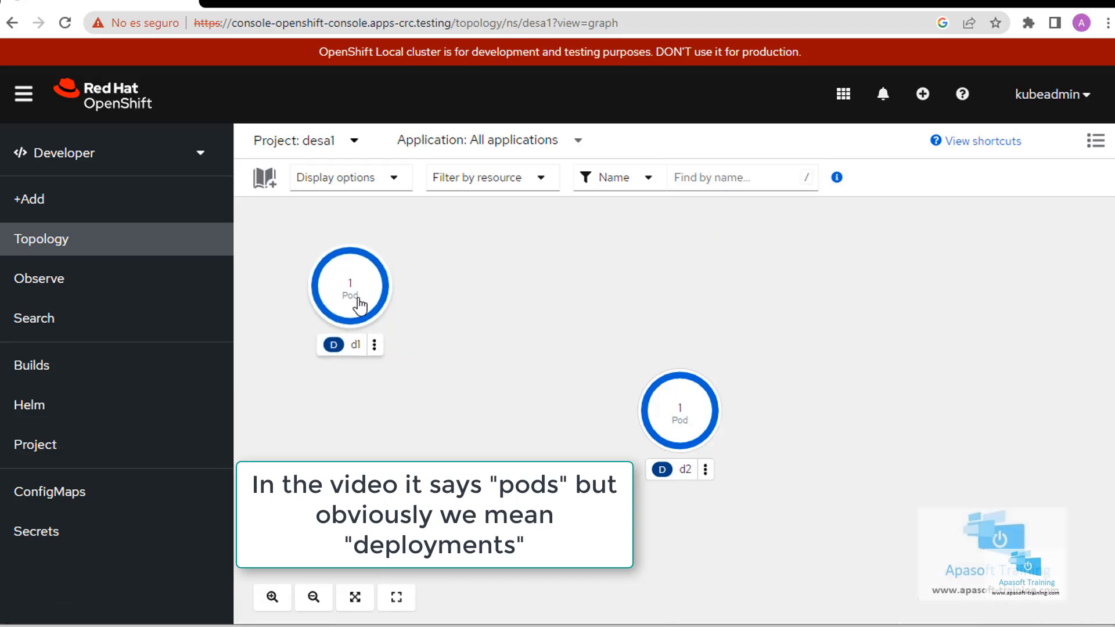